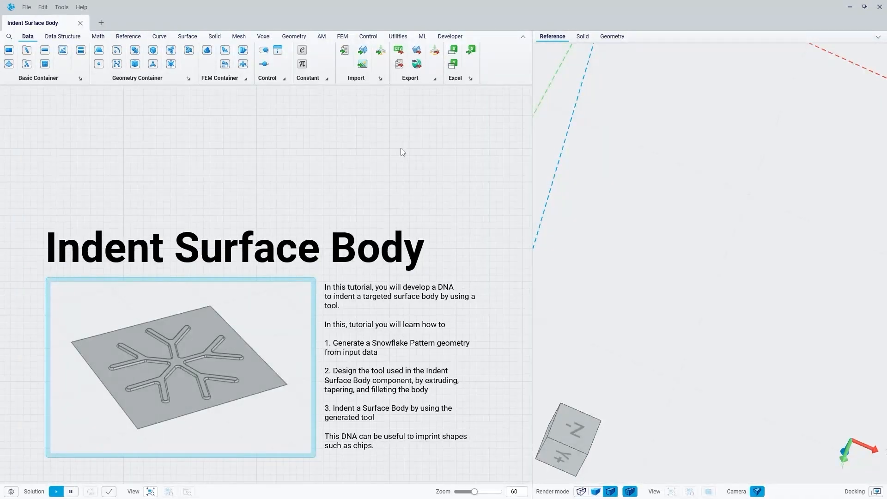
# Step: Preview the Rectangular Surface component's geometry in section 1 and view the plate from above
pyautogui.scroll(-5, 688, 248)
pyautogui.moveTo(688, 248); pyautogui.dragTo(682, 199, button='right')
pyautogui.scroll(-10, 362, 237)
pyautogui.moveTo(359, 322); pyautogui.dragTo(304, 272, button='right')
pyautogui.scroll(10, 334, 270)
pyautogui.click(324, 232)
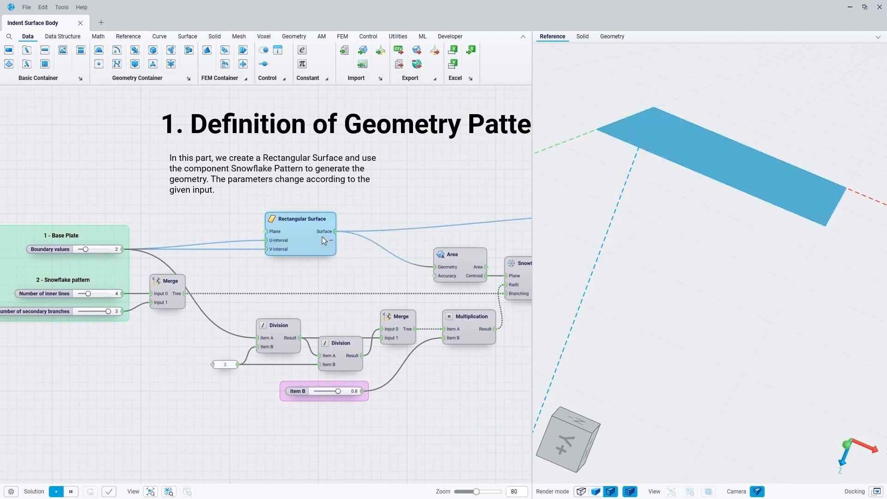
pyautogui.moveTo(676, 133)
pyautogui.mouseDown(button='right')
pyautogui.moveTo(727, 259)
pyautogui.moveTo(660, 266)
pyautogui.moveTo(658, 255)
pyautogui.mouseUp(button='right')
pyautogui.moveTo(368, 277); pyautogui.dragTo(384, 244, button='right')
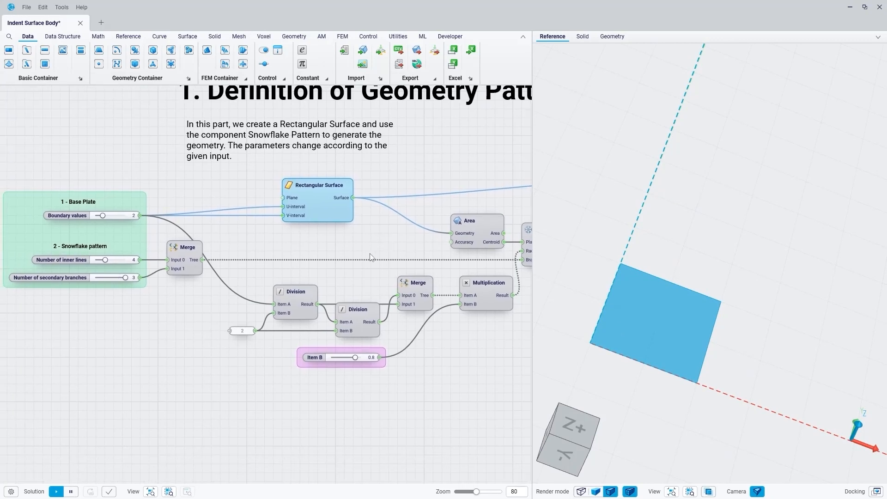
pyautogui.moveTo(92, 380); pyautogui.dragTo(117, 371, button='right')
pyautogui.moveTo(255, 378); pyautogui.dragTo(194, 361, button='right')
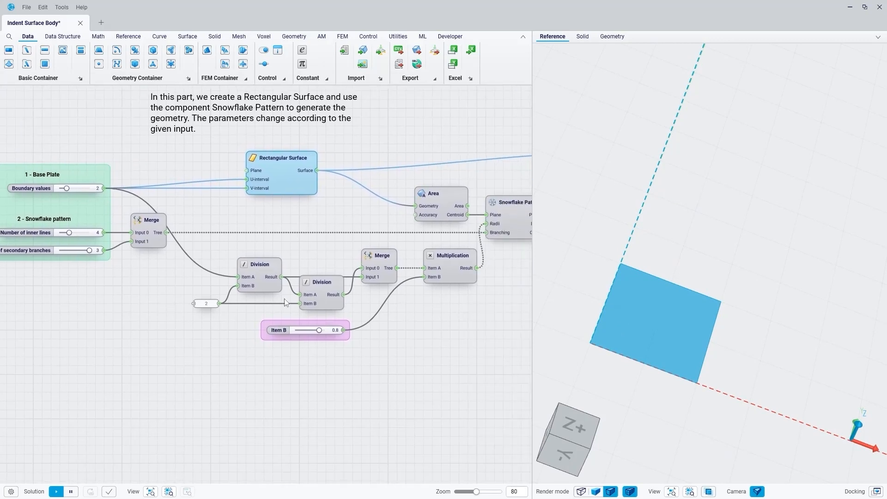
pyautogui.click(446, 348)
# Step: Preview the points and curves of the Snowflake Pattern component on the rectangular surface
pyautogui.scroll(2, 711, 306)
pyautogui.scroll(-2, 712, 308)
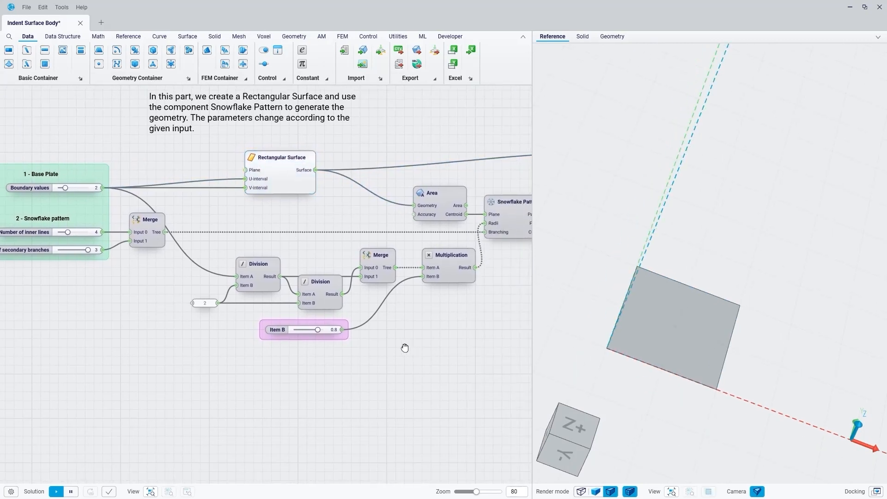
pyautogui.moveTo(409, 349); pyautogui.dragTo(285, 350, button='right')
pyautogui.click(388, 215)
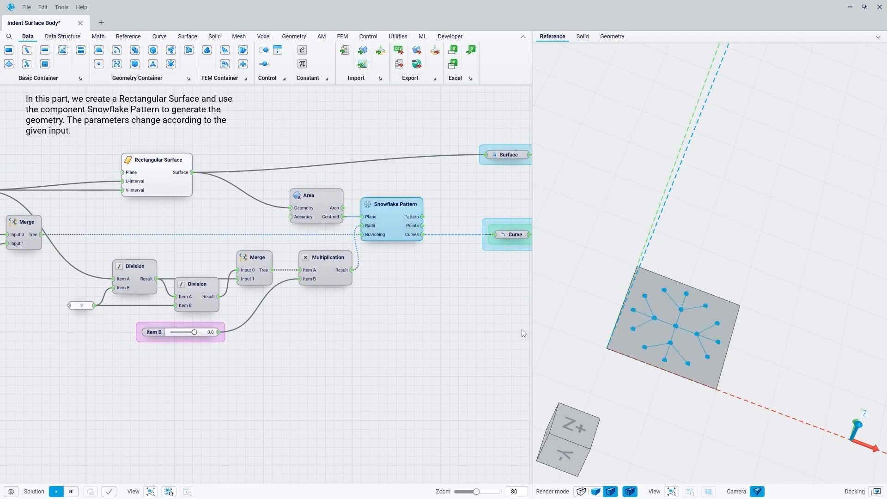
pyautogui.moveTo(710, 304); pyautogui.dragTo(690, 323, button='right')
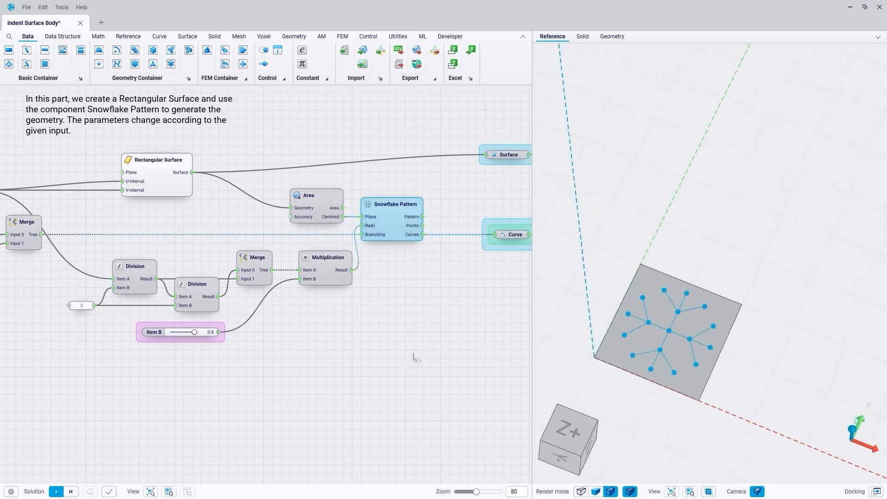
# Step: Examine the base plate and snowflake pattern input sliders and the components they feed
pyautogui.scroll(-2, 413, 354)
pyautogui.moveTo(136, 313); pyautogui.dragTo(295, 323, button='right')
pyautogui.scroll(4, 260, 257)
pyautogui.click(177, 231)
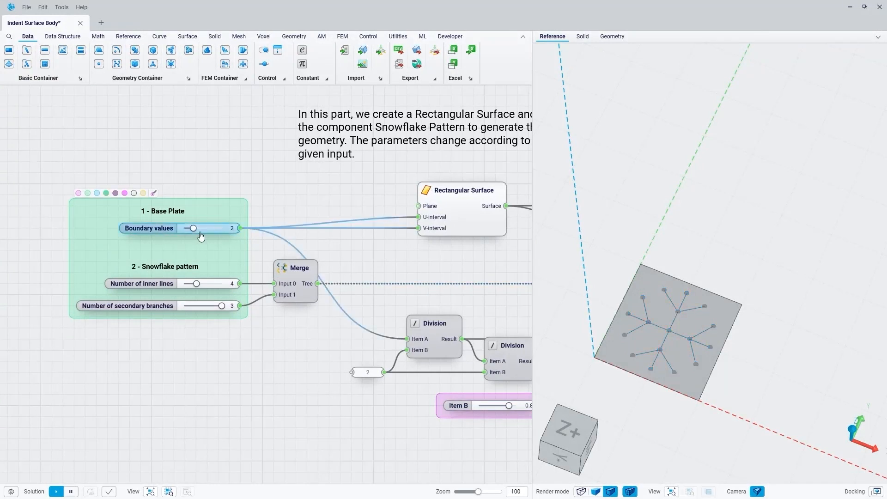
pyautogui.scroll(2, 198, 230)
pyautogui.scroll(-2, 198, 230)
pyautogui.moveTo(333, 406); pyautogui.dragTo(194, 324, button='right')
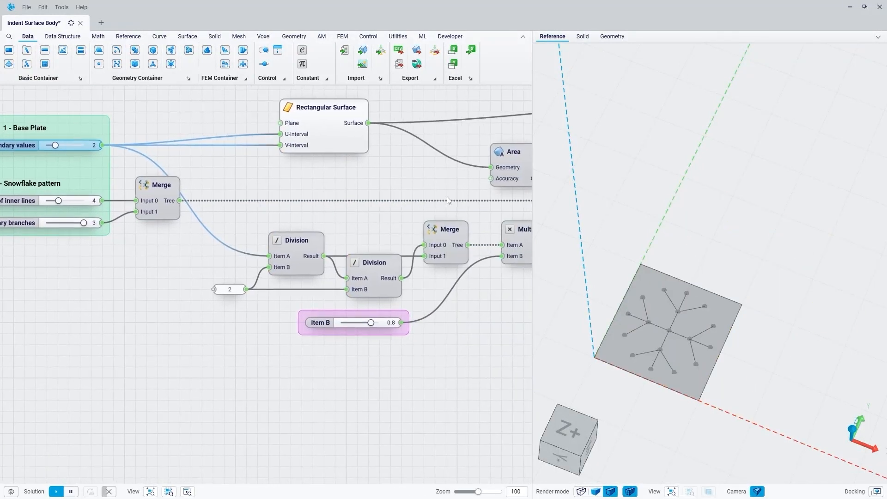
pyautogui.moveTo(111, 320); pyautogui.dragTo(144, 331, button='right')
pyautogui.scroll(2, 101, 215)
pyautogui.scroll(-2, 101, 215)
# Step: Check the Surface container that passes the base plate on, toggling its preview
pyautogui.scroll(-6, 310, 336)
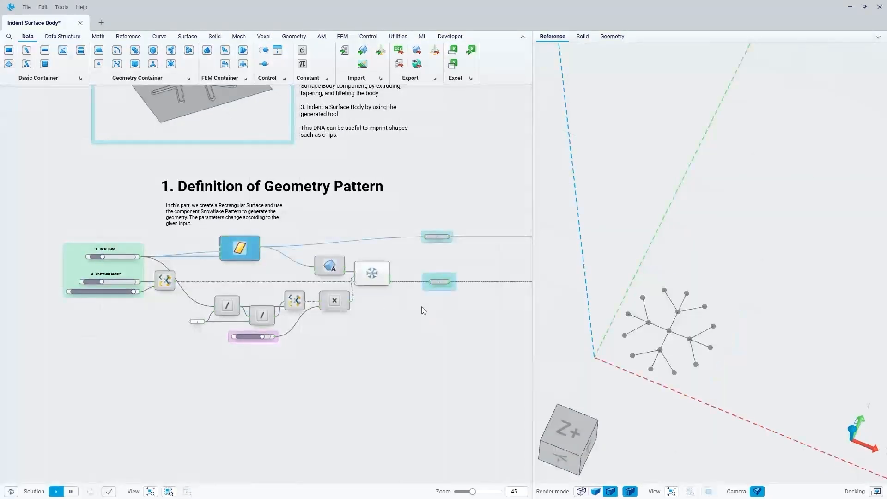
pyautogui.moveTo(421, 306); pyautogui.dragTo(339, 322, button='middle')
pyautogui.scroll(6, 359, 258)
pyautogui.click(352, 249)
pyautogui.press('space')
pyautogui.press('space')
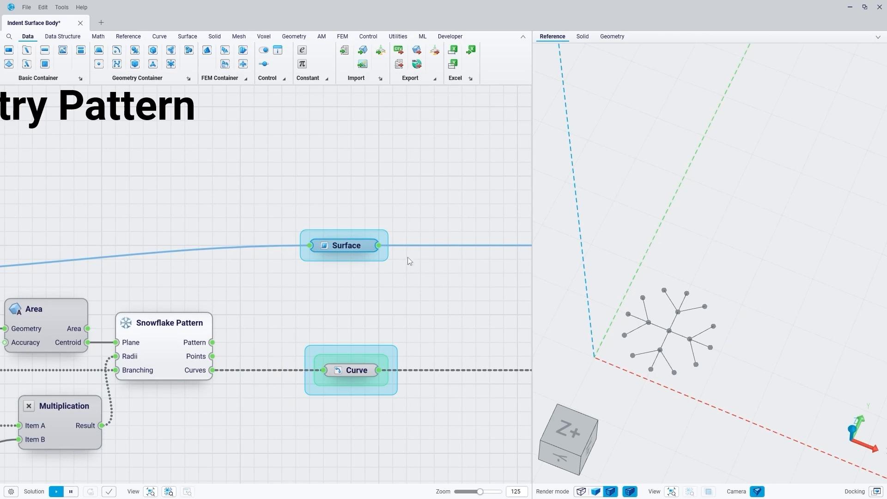
pyautogui.moveTo(384, 307); pyautogui.dragTo(421, 228, button='middle')
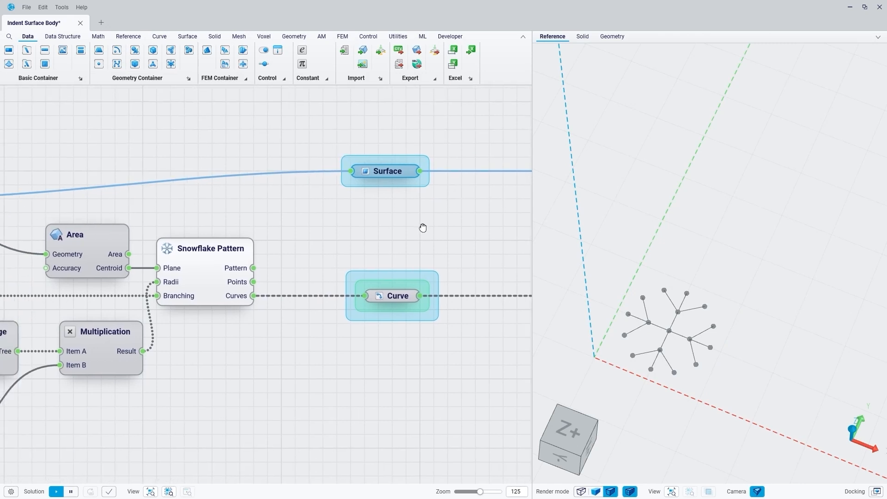
# Step: Hide the Snowflake Pattern preview and inspect the outlines produced by the Offset Curve component
pyautogui.click(219, 252)
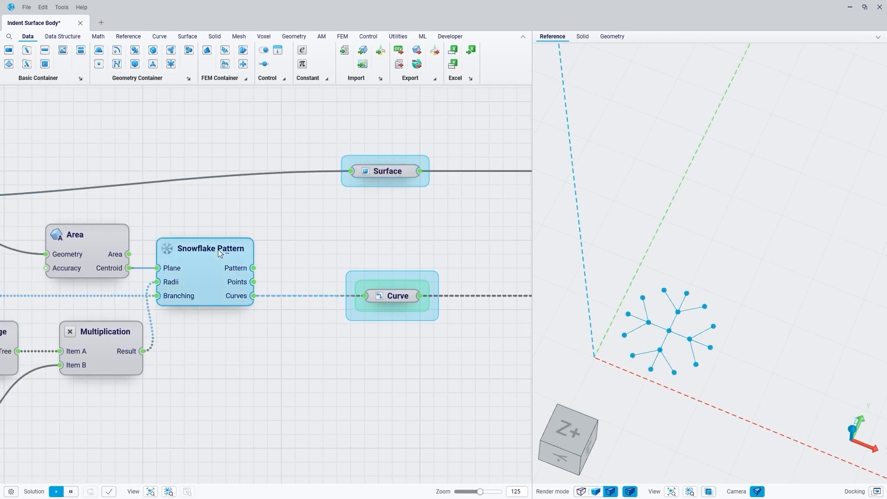
pyautogui.scroll(-2, 344, 220)
pyautogui.scroll(-6, 378, 226)
pyautogui.moveTo(365, 287); pyautogui.dragTo(190, 296, button='middle')
pyautogui.scroll(7, 417, 282)
pyautogui.click(343, 236)
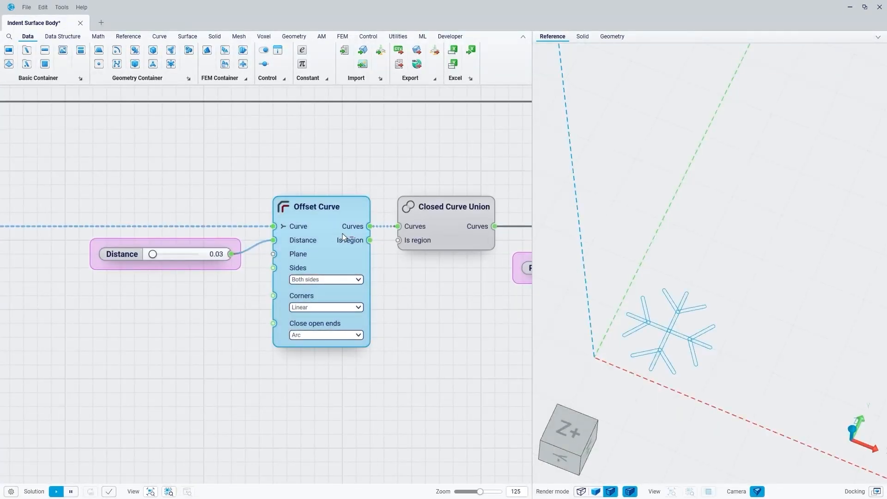
# Step: Inspect the Closed Curve Union and Fillet Curve results that follow the offset
pyautogui.click(445, 231)
pyautogui.scroll(-2, 478, 300)
pyautogui.moveTo(479, 310); pyautogui.dragTo(158, 283, button='middle')
pyautogui.click(338, 206)
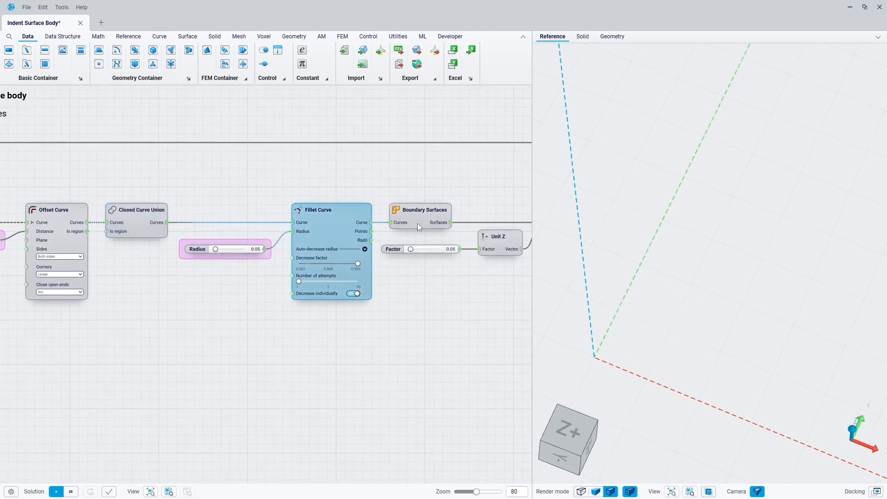
# Step: Inspect the snowflake surface generated by the Boundary Surfaces component from an oblique angle
pyautogui.moveTo(426, 216); pyautogui.dragTo(289, 228, button='middle')
pyautogui.click(290, 229)
pyautogui.scroll(5, 702, 312)
pyautogui.moveTo(667, 338)
pyautogui.mouseDown(button='middle')
pyautogui.moveTo(713, 259)
pyautogui.moveTo(683, 292)
pyautogui.mouseUp(button='middle')
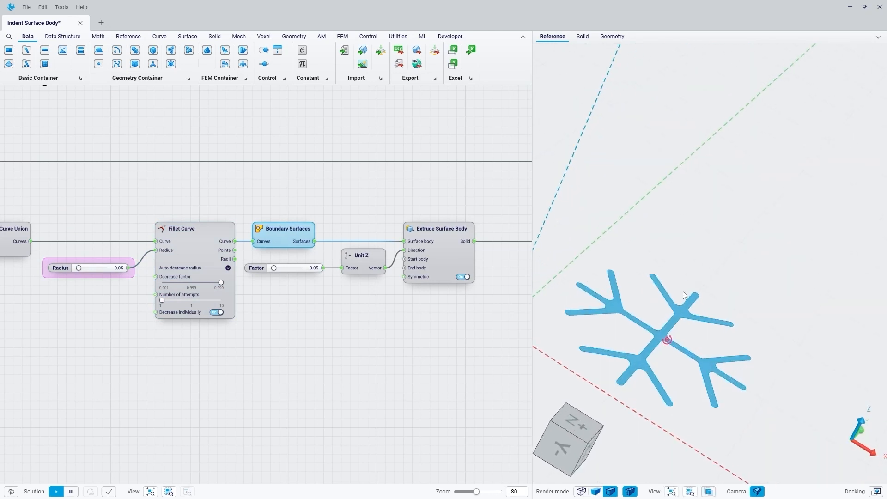
# Step: Inspect the Extrude Surface Body component and its symmetric extrusion of the snowflake from the side
pyautogui.moveTo(488, 312); pyautogui.dragTo(396, 299, button='middle')
pyautogui.click(367, 202)
pyautogui.scroll(-3, 672, 301)
pyautogui.moveTo(672, 301); pyautogui.dragTo(684, 282, button='middle')
pyautogui.scroll(5, 431, 248)
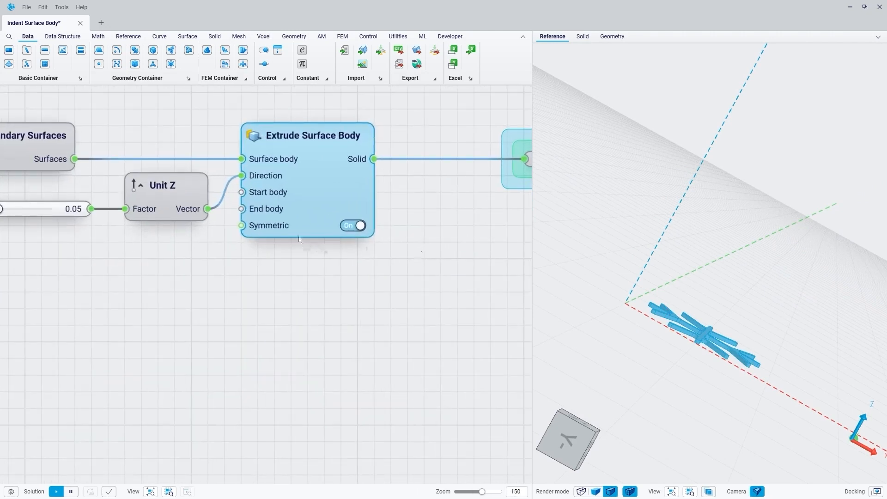
pyautogui.scroll(-3, 703, 272)
pyautogui.scroll(5, 709, 305)
pyautogui.moveTo(710, 308); pyautogui.dragTo(682, 270, button='middle')
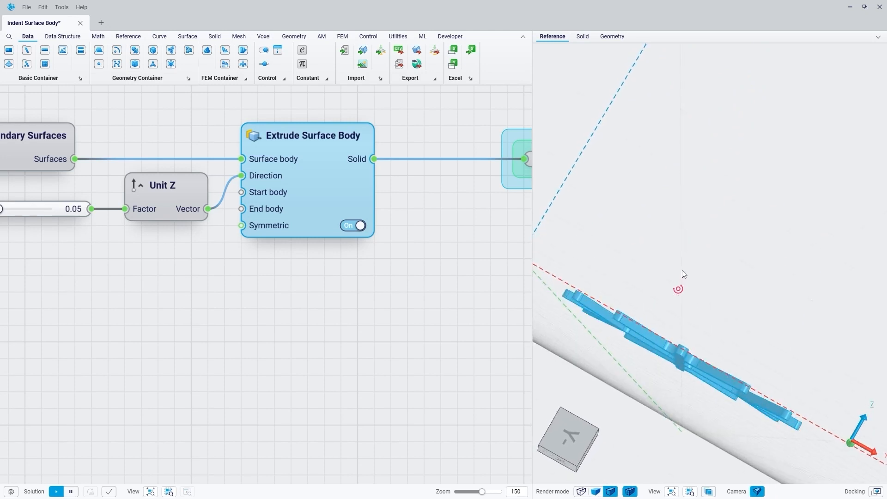
pyautogui.click(406, 230)
# Step: Examine the components of section 2.2, Body tapering and filleting
pyautogui.scroll(-5, 399, 233)
pyautogui.scroll(-6, 376, 270)
pyautogui.moveTo(362, 269); pyautogui.dragTo(237, 236, button='middle')
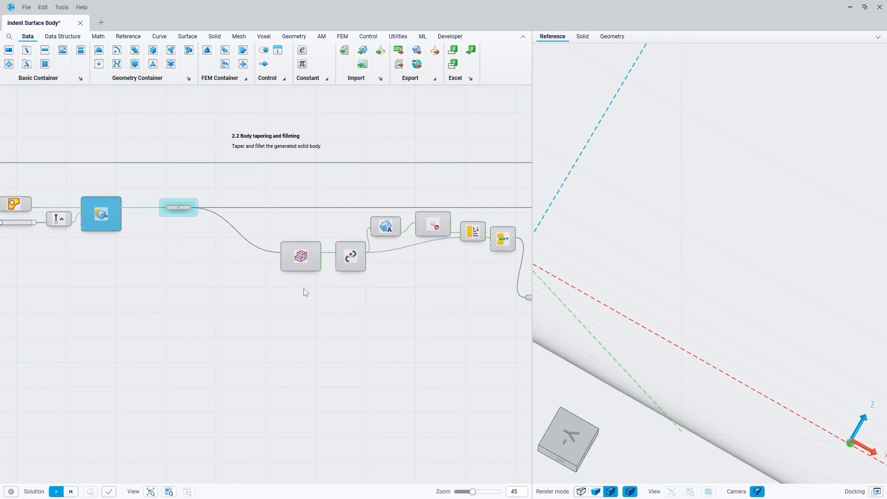
pyautogui.scroll(-2, 397, 298)
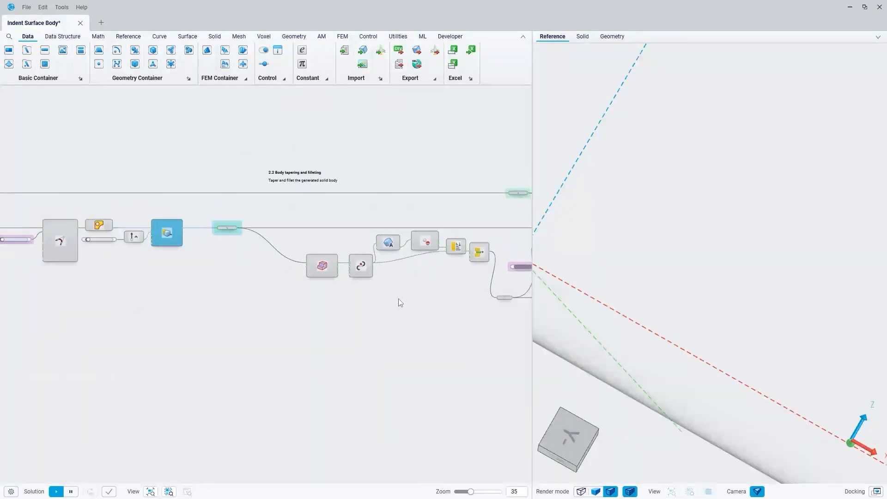
pyautogui.moveTo(397, 298); pyautogui.dragTo(340, 289, button='middle')
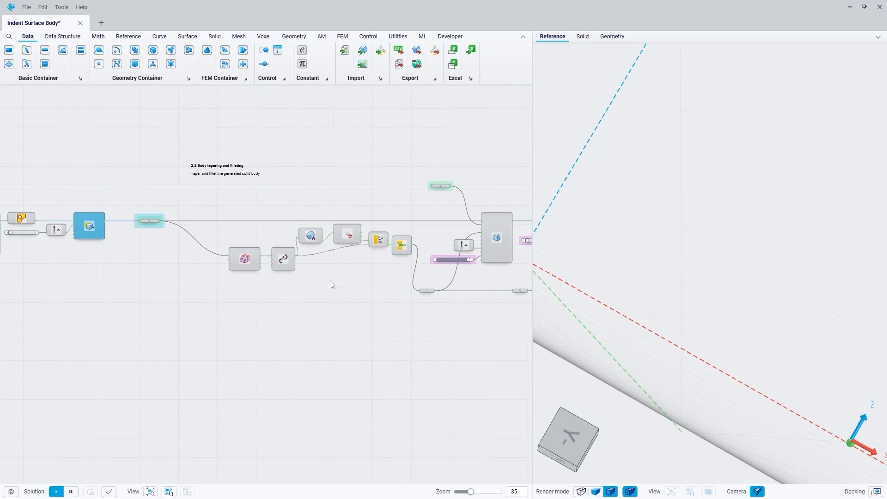
pyautogui.moveTo(359, 297); pyautogui.dragTo(341, 304, button='middle')
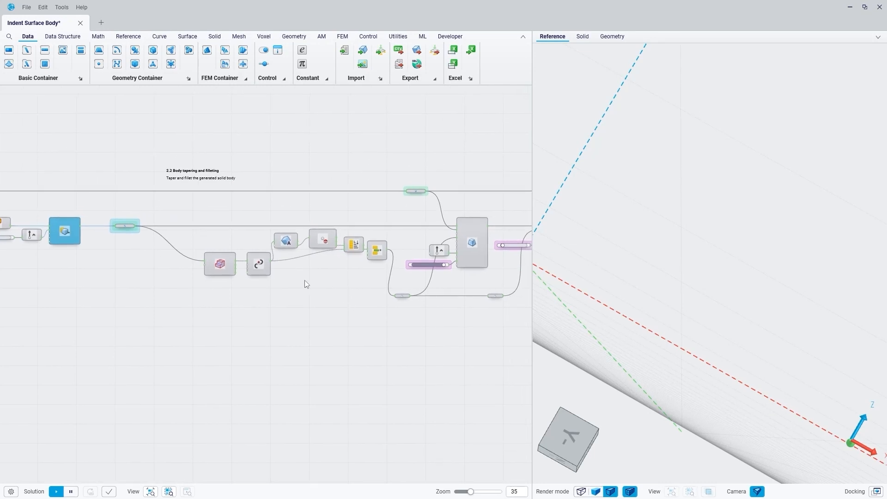
pyautogui.scroll(2, 305, 281)
pyautogui.moveTo(616, 270)
pyautogui.mouseDown(button='middle')
pyautogui.moveTo(606, 289)
pyautogui.moveTo(628, 279)
pyautogui.mouseUp(button='middle')
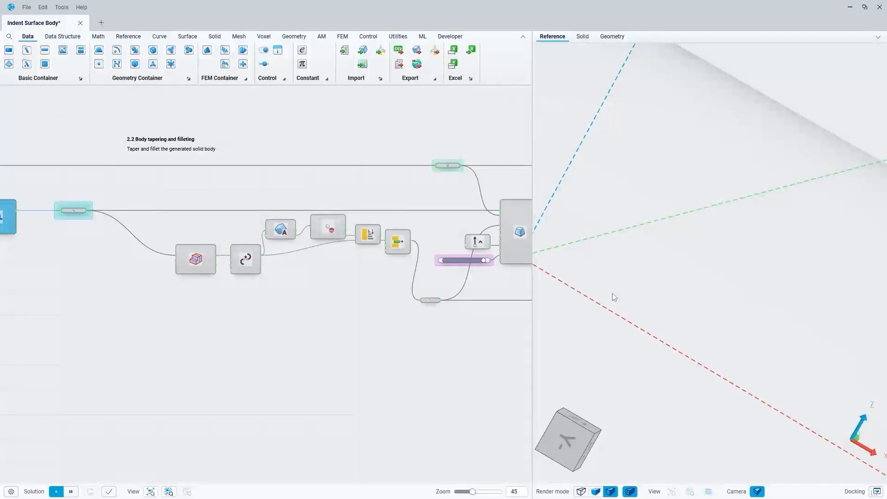
# Step: Inspect the extruded solid held in the container at the start of section 2.2
pyautogui.moveTo(379, 288); pyautogui.dragTo(286, 279, button='middle')
pyautogui.moveTo(157, 258); pyautogui.dragTo(220, 267, button='middle')
pyautogui.click(43, 211)
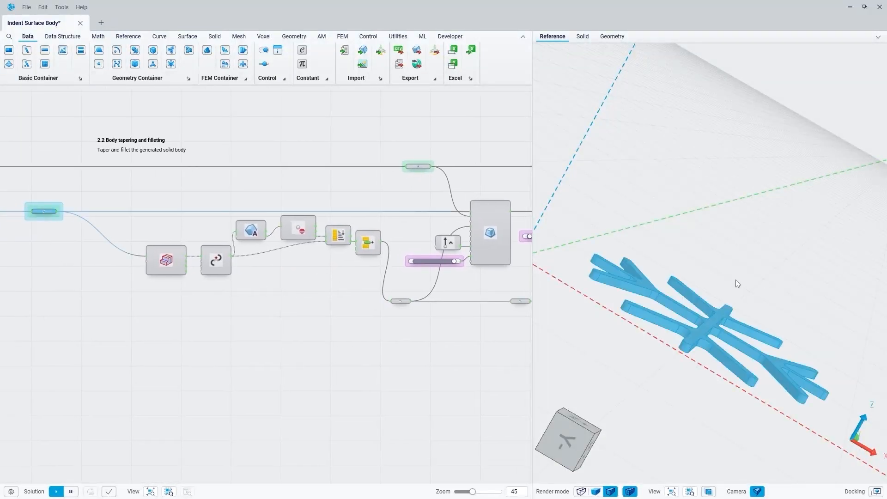
pyautogui.scroll(5, 686, 331)
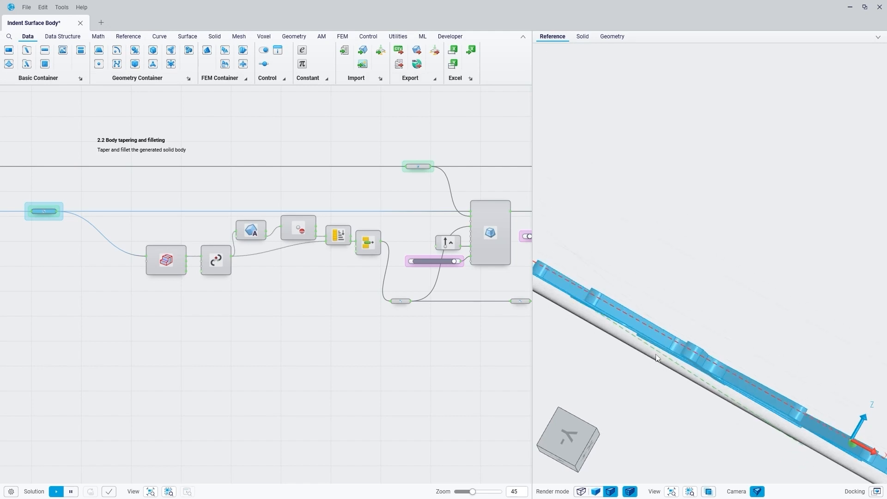
# Step: Preview the Taper Body result and examine the tapered walls of the snowflake up close
pyautogui.moveTo(460, 327); pyautogui.dragTo(447, 327, button='middle')
pyautogui.scroll(6, 442, 228)
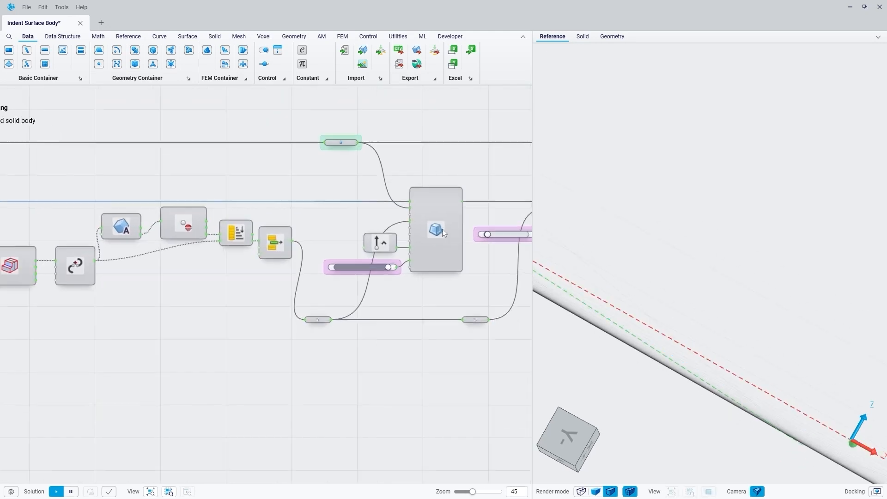
pyautogui.click(426, 173)
pyautogui.scroll(-2, 724, 218)
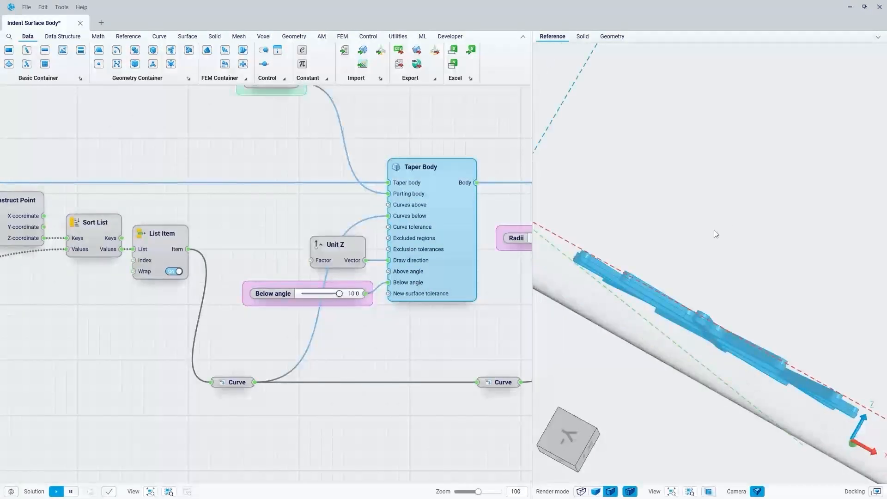
pyautogui.moveTo(653, 260); pyautogui.dragTo(652, 281, button='middle')
pyautogui.click(744, 187)
pyautogui.scroll(3, 675, 273)
pyautogui.scroll(2, 700, 310)
pyautogui.moveTo(701, 310)
pyautogui.mouseDown(button='middle')
pyautogui.moveTo(717, 249)
pyautogui.moveTo(699, 314)
pyautogui.mouseUp(button='middle')
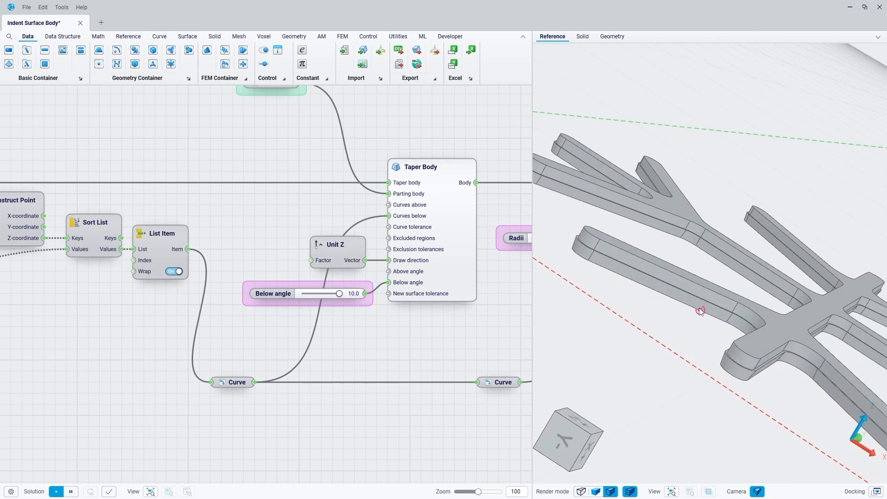
# Step: Hide the Taper Body preview and show the Fillet Body result, examining its rounded edges
pyautogui.click(445, 206)
pyautogui.hotkey('ctrl', 'q')
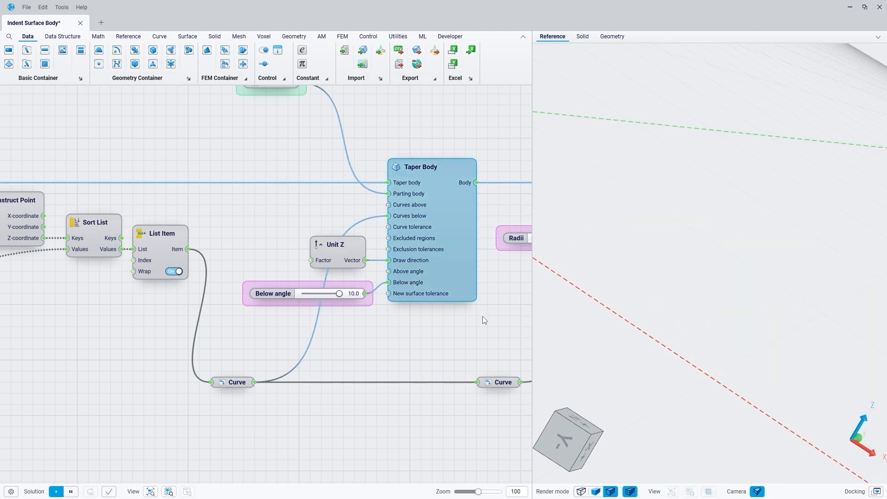
pyautogui.moveTo(479, 312); pyautogui.dragTo(272, 294, button='middle')
pyautogui.scroll(-2, 358, 250)
pyautogui.moveTo(414, 314); pyautogui.dragTo(259, 307, button='middle')
pyautogui.click(289, 171)
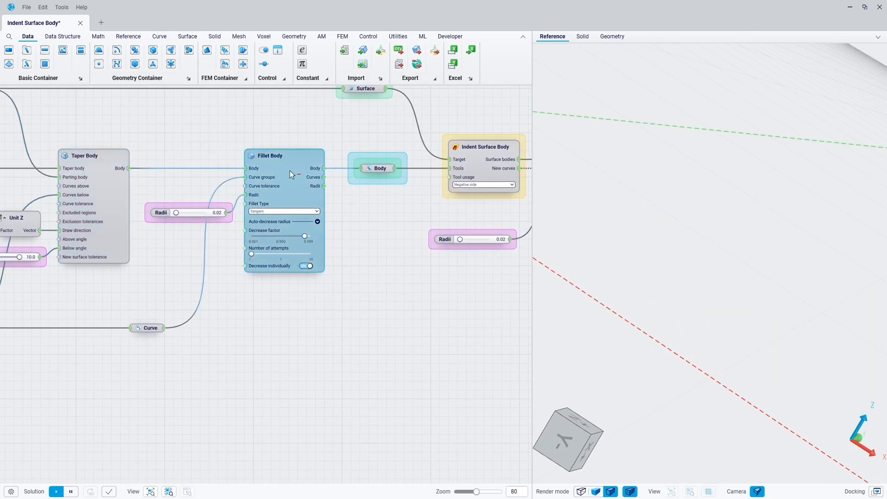
pyautogui.moveTo(624, 226); pyautogui.dragTo(653, 251, button='middle')
pyautogui.scroll(2, 710, 358)
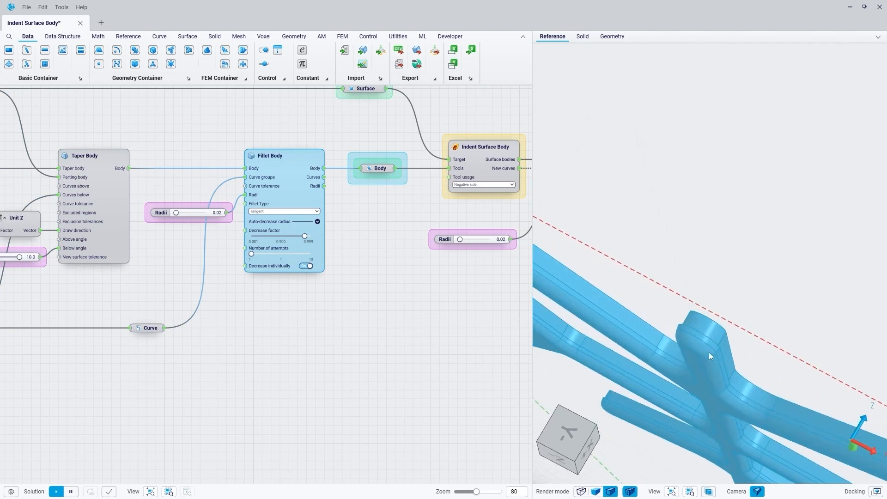
pyautogui.click(703, 387)
# Step: Highlight the Curve container feeding the Fillet Body's curve groups to see which edges it defines
pyautogui.scroll(-4, 227, 324)
pyautogui.moveTo(227, 325); pyautogui.dragTo(403, 310, button='middle')
pyautogui.click(358, 314)
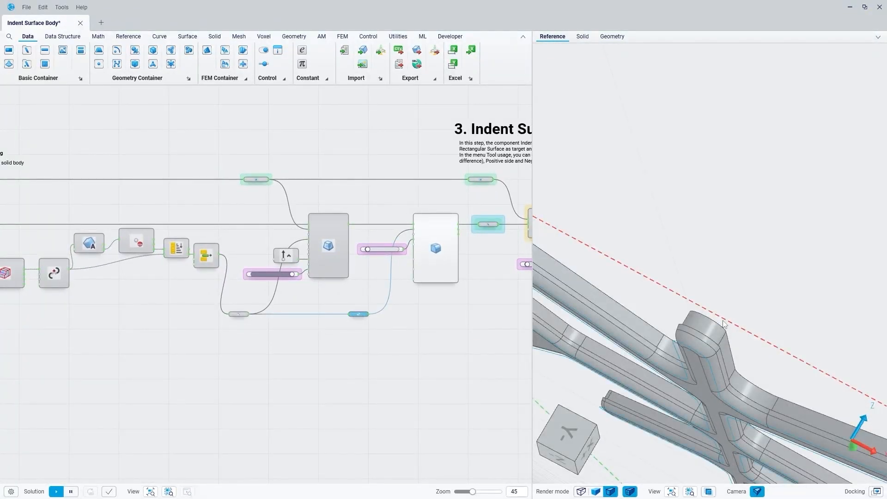
pyautogui.scroll(2, 696, 310)
pyautogui.scroll(-2, 137, 294)
pyautogui.moveTo(137, 294); pyautogui.dragTo(259, 294, button='middle')
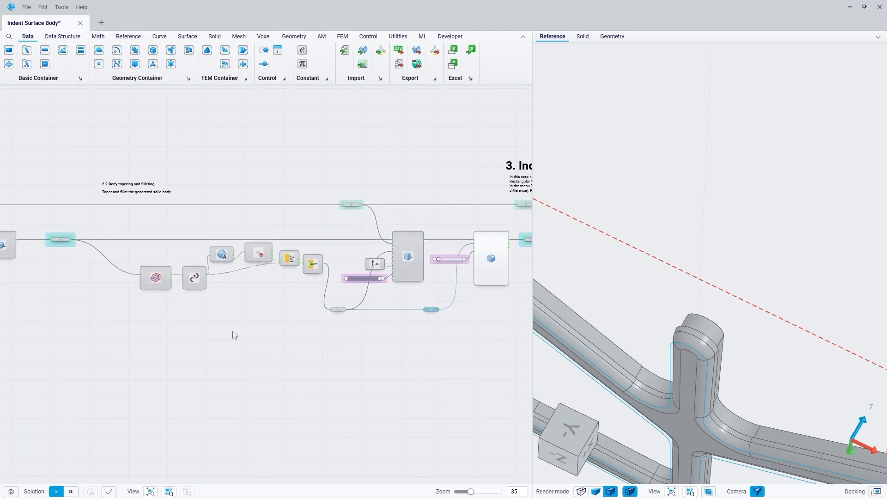
# Step: Hide the preview of the tool's Fillet Body and bring the Indent Surface Body component in section 3 into focus
pyautogui.moveTo(475, 326); pyautogui.dragTo(303, 337, button='middle')
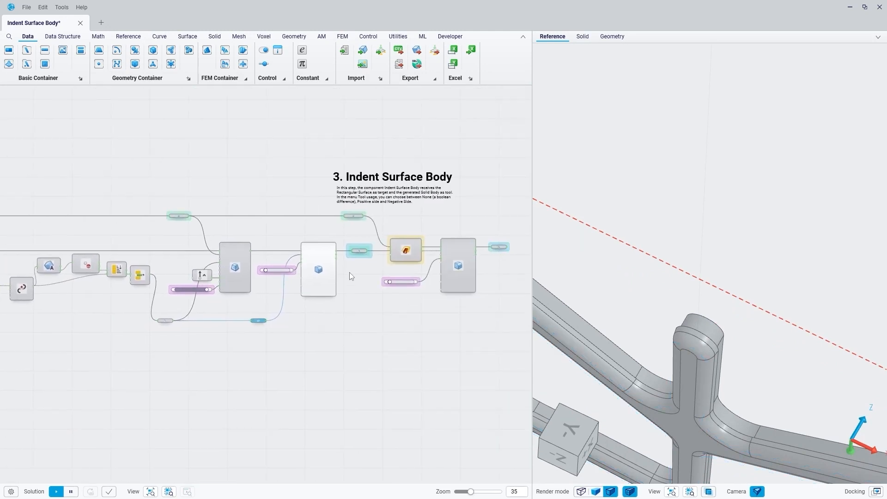
pyautogui.click(325, 268)
pyautogui.moveTo(387, 270); pyautogui.dragTo(327, 258, button='middle')
pyautogui.scroll(10, 327, 259)
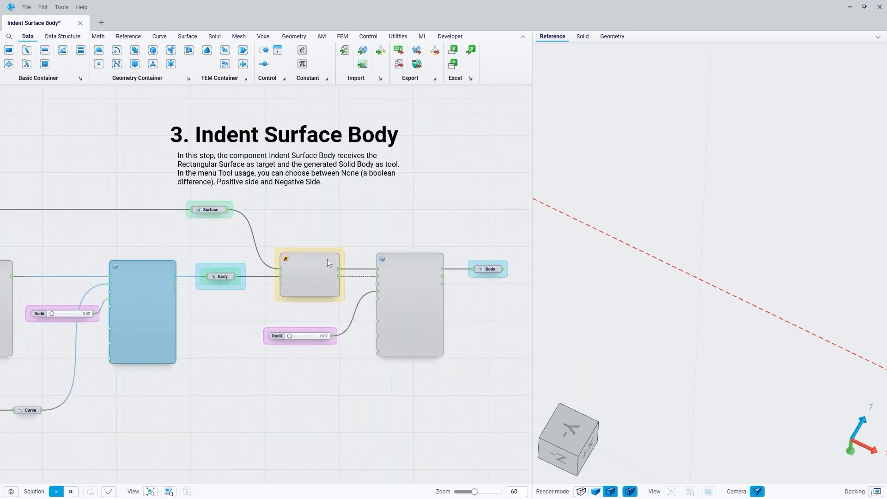
pyautogui.moveTo(295, 287); pyautogui.dragTo(296, 270, button='middle')
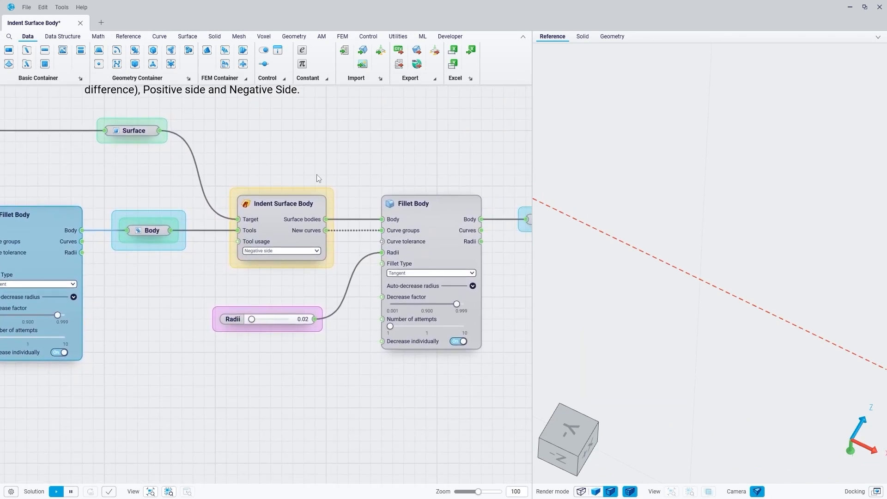
# Step: Inspect the Surface container feeding the Target input and the Body container feeding the Tools input of Indent Surface Body
pyautogui.click(125, 133)
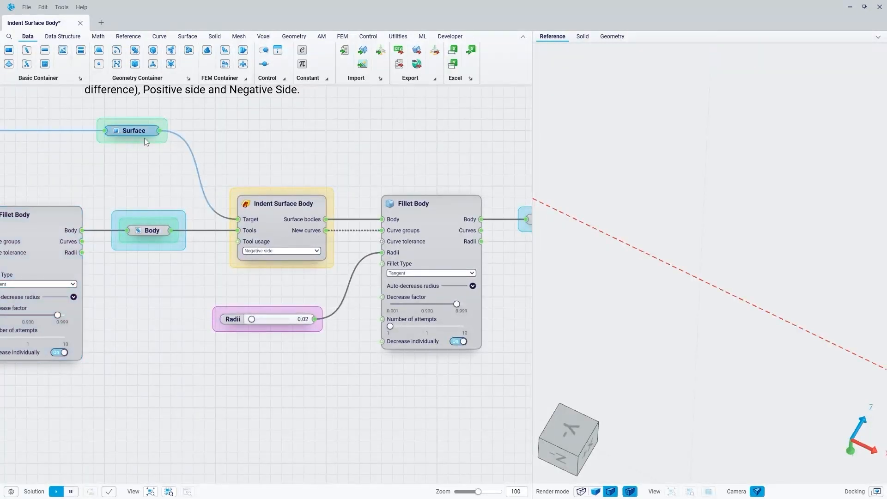
pyautogui.scroll(-5, 690, 223)
pyautogui.moveTo(671, 206); pyautogui.dragTo(707, 178, button='middle')
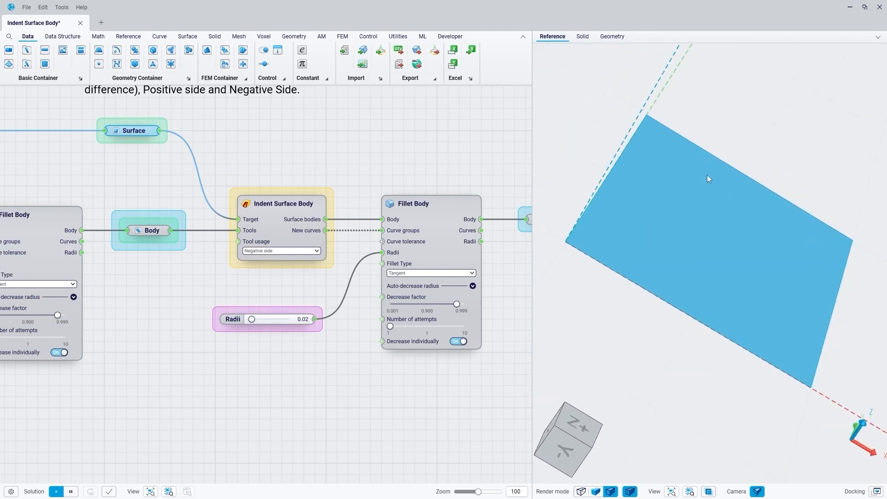
pyautogui.click(351, 202)
pyautogui.click(152, 231)
pyautogui.moveTo(711, 244); pyautogui.dragTo(706, 270, button='middle')
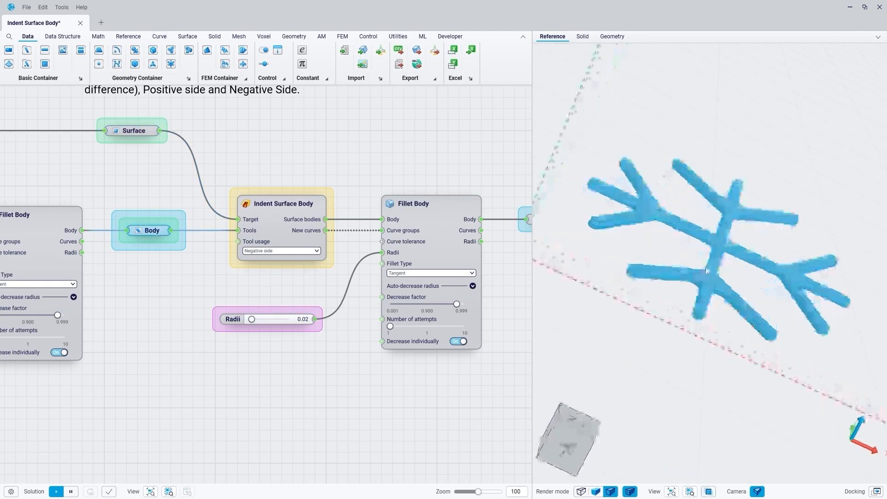
pyautogui.click(312, 293)
# Step: Set Tool usage of Indent Surface Body to None and preview the resulting snowflake cut-out in the surface
pyautogui.scroll(1, 302, 292)
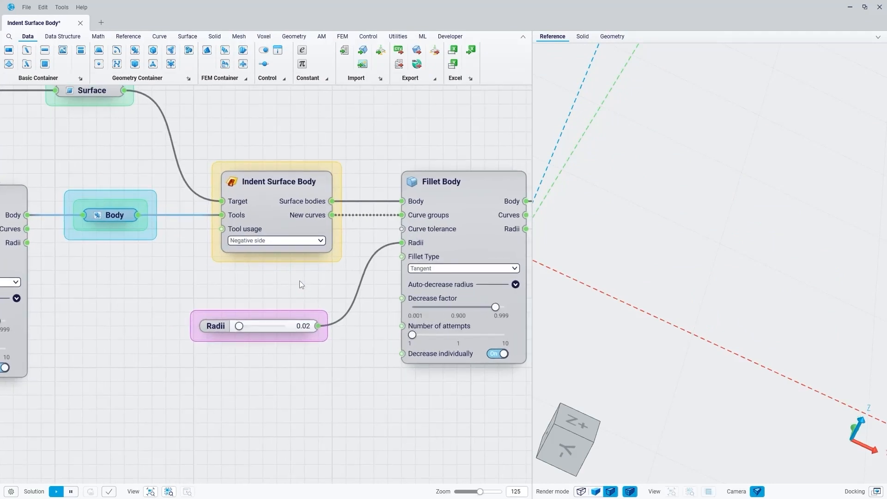
pyautogui.click(263, 242)
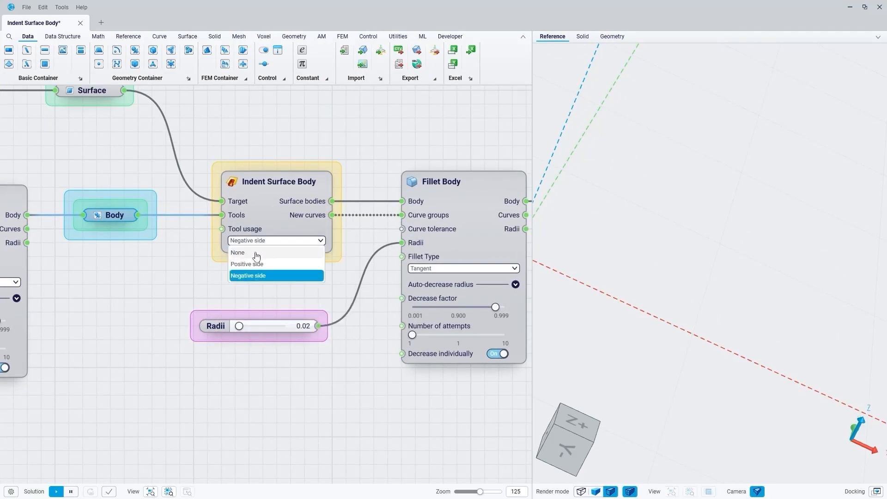
pyautogui.click(255, 253)
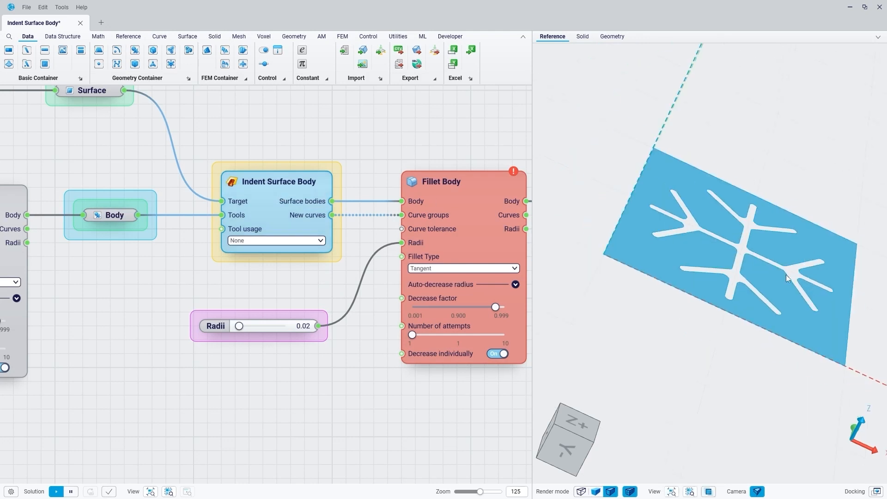
pyautogui.moveTo(703, 212); pyautogui.dragTo(669, 259, button='middle')
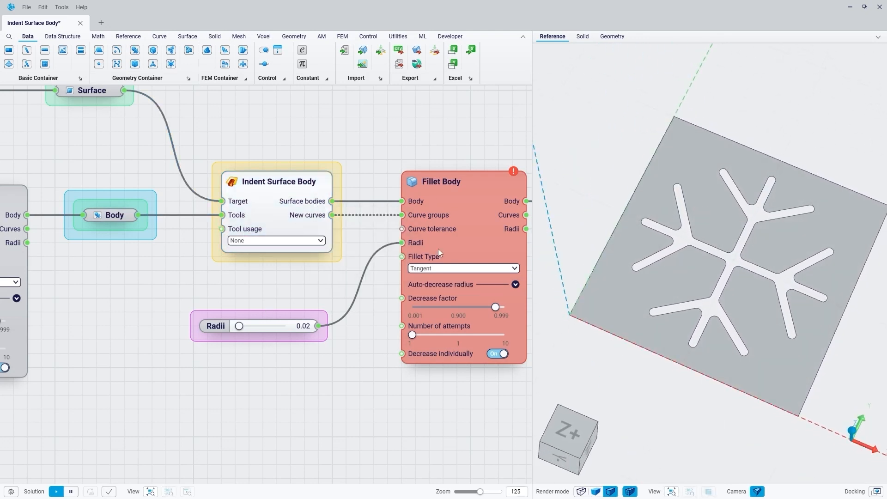
# Step: Set Tool usage of Indent Surface Body to Positive side and examine the snowflake indentation from above and below
pyautogui.click(289, 240)
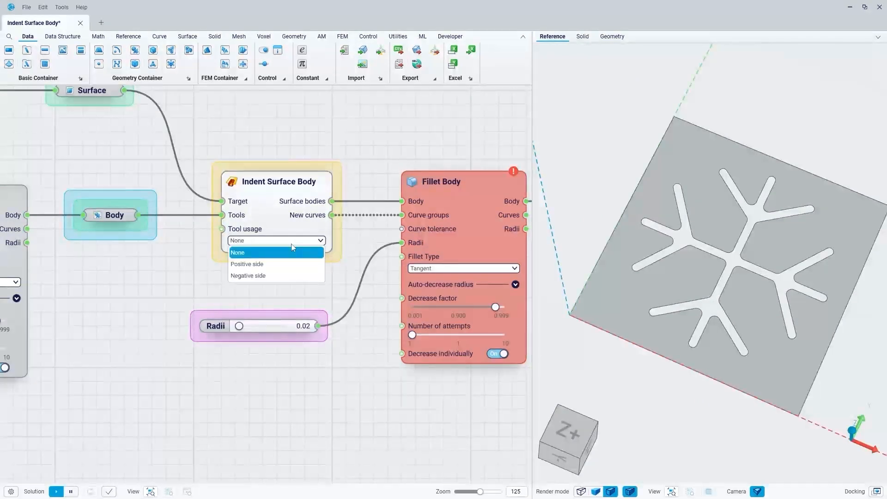
pyautogui.click(276, 264)
pyautogui.scroll(-3, 716, 210)
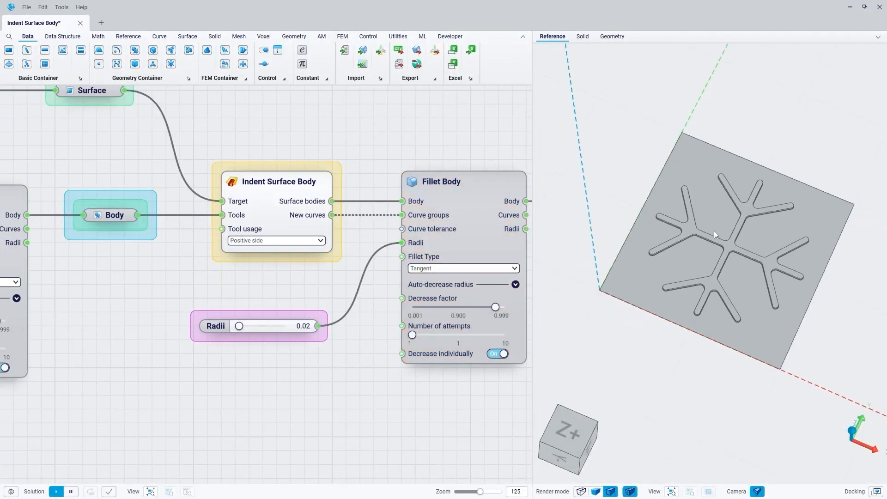
pyautogui.moveTo(688, 321)
pyautogui.mouseDown()
pyautogui.moveTo(703, 267)
pyautogui.moveTo(720, 278)
pyautogui.mouseUp()
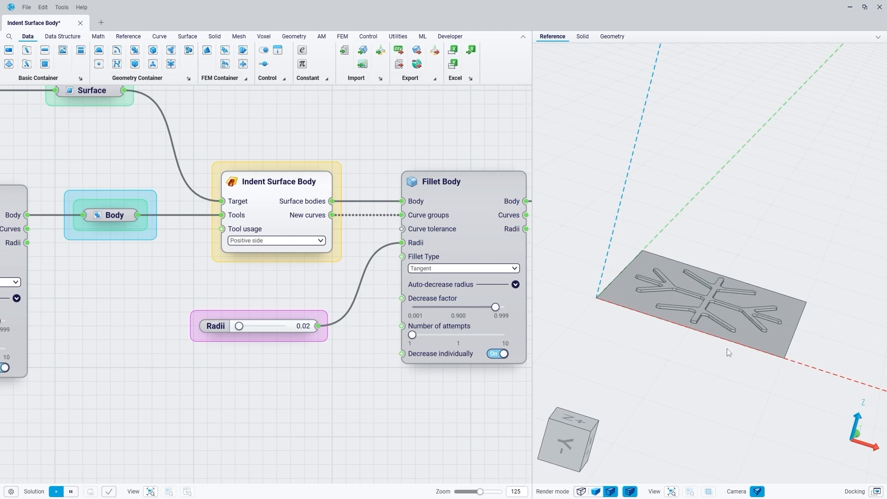
pyautogui.moveTo(251, 268); pyautogui.dragTo(294, 300, button='right')
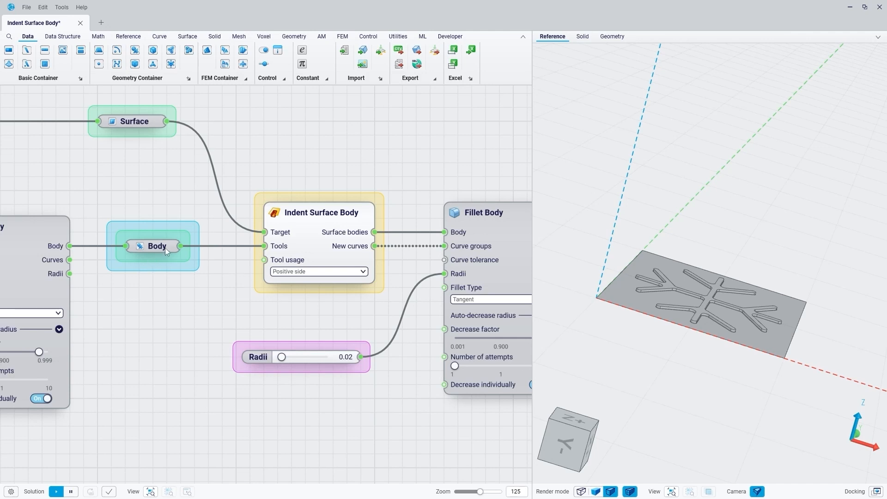
pyautogui.moveTo(686, 333); pyautogui.dragTo(697, 304, button='right')
pyautogui.scroll(2, 707, 345)
pyautogui.moveTo(710, 348); pyautogui.dragTo(721, 334, button='right')
# Step: Set Tool usage of Indent Surface Body to Negative side and examine the snowflake indentation up close from several angles
pyautogui.click(356, 272)
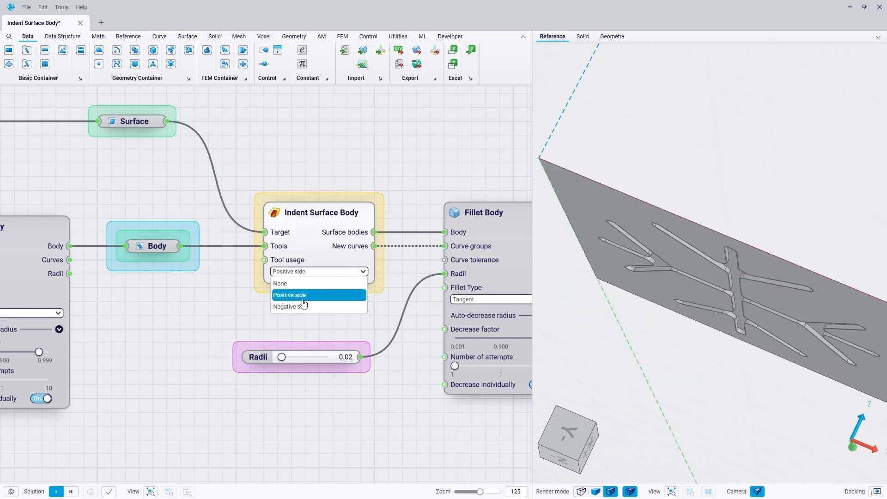
pyautogui.click(301, 306)
pyautogui.moveTo(690, 193); pyautogui.dragTo(681, 220, button='right')
pyautogui.scroll(-2, 726, 271)
pyautogui.scroll(6, 736, 149)
pyautogui.moveTo(676, 268)
pyautogui.mouseDown(button='right')
pyautogui.moveTo(698, 201)
pyautogui.moveTo(675, 271)
pyautogui.moveTo(655, 293)
pyautogui.moveTo(760, 284)
pyautogui.mouseUp(button='right')
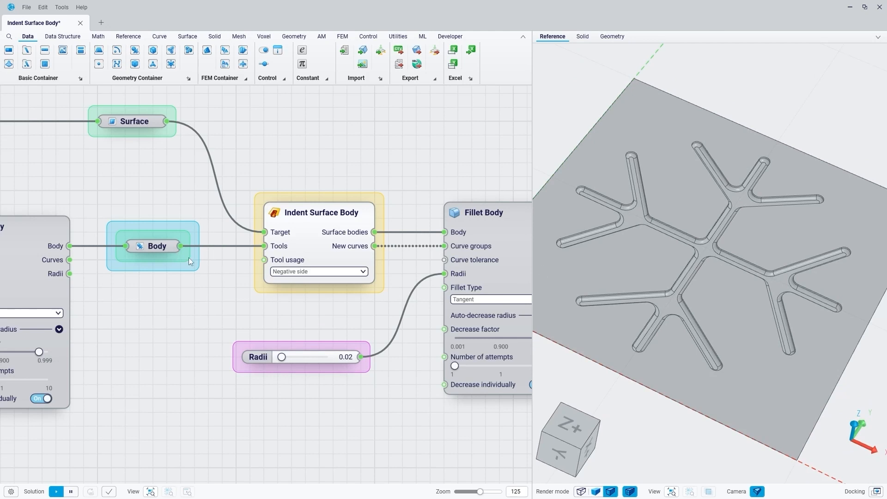
pyautogui.moveTo(733, 254); pyautogui.dragTo(784, 245, button='right')
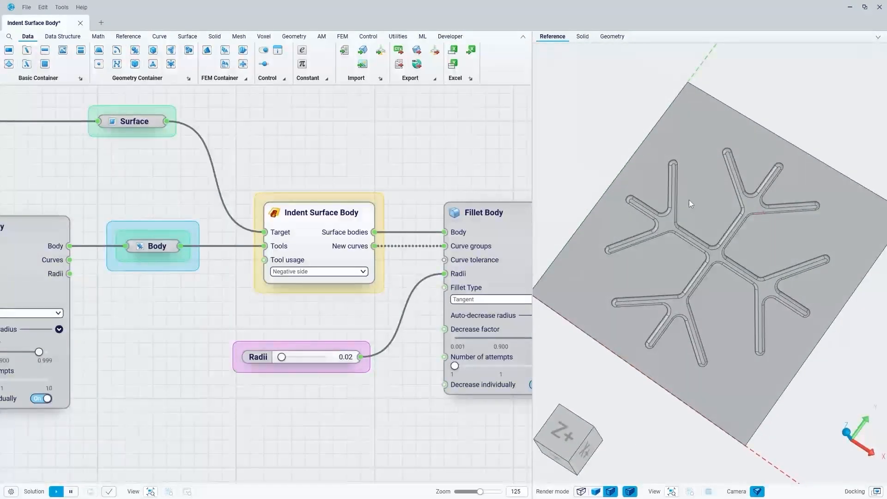
pyautogui.scroll(5, 662, 198)
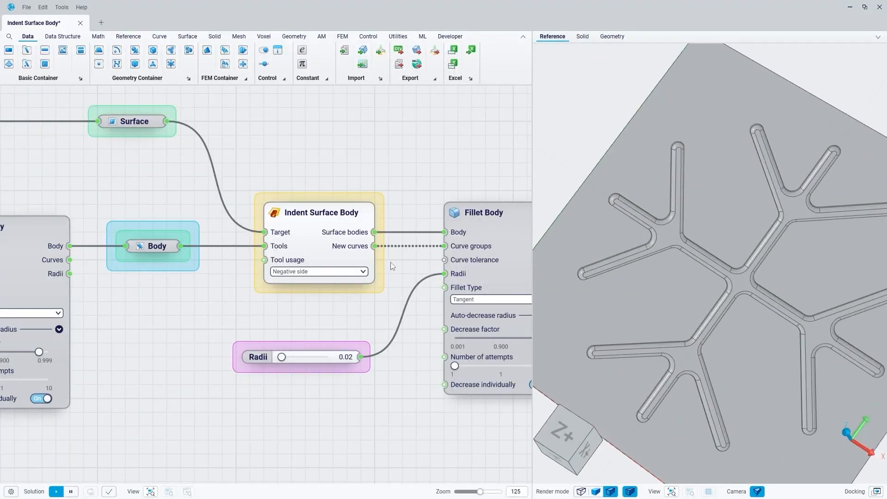
pyautogui.scroll(-5, 622, 238)
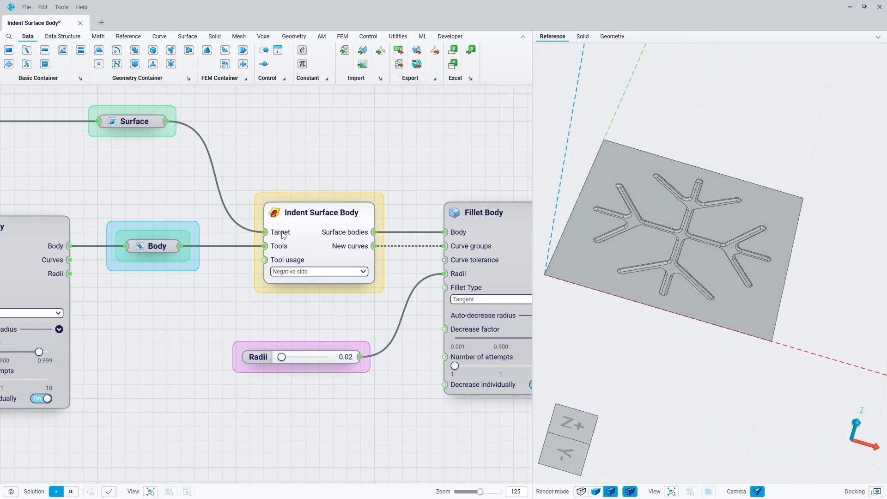
# Step: Hide the Indent Surface Body preview and show the final Fillet Body result, examining the filleted edges of the indentation
pyautogui.click(330, 216)
pyautogui.press('space')
pyautogui.scroll(-1, 381, 179)
pyautogui.moveTo(451, 176); pyautogui.dragTo(331, 158, button='right')
pyautogui.click(367, 212)
pyautogui.press('space')
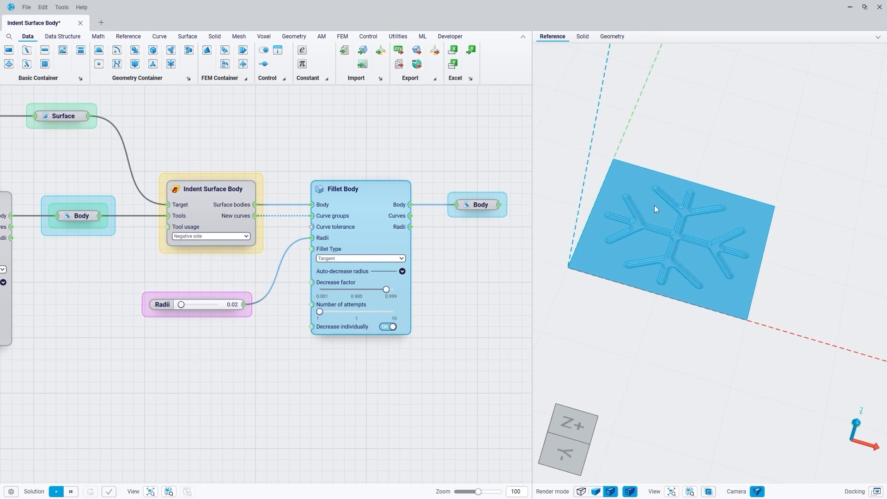
pyautogui.moveTo(672, 301)
pyautogui.mouseDown(button='right')
pyautogui.moveTo(689, 215)
pyautogui.moveTo(667, 294)
pyautogui.mouseUp(button='right')
pyautogui.scroll(2, 630, 214)
pyautogui.click(689, 131)
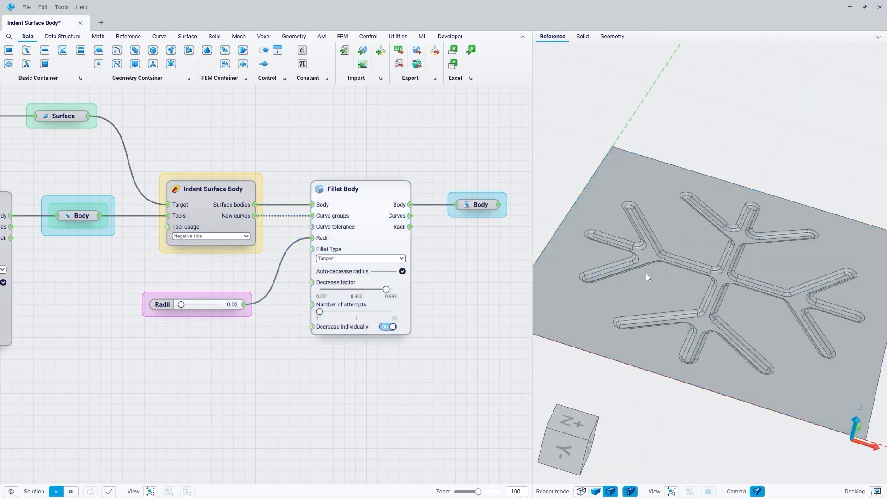
# Step: Set Tool usage of Indent Surface Body to Positive side and examine the updated filleted result and the section 3 graph
pyautogui.click(360, 202)
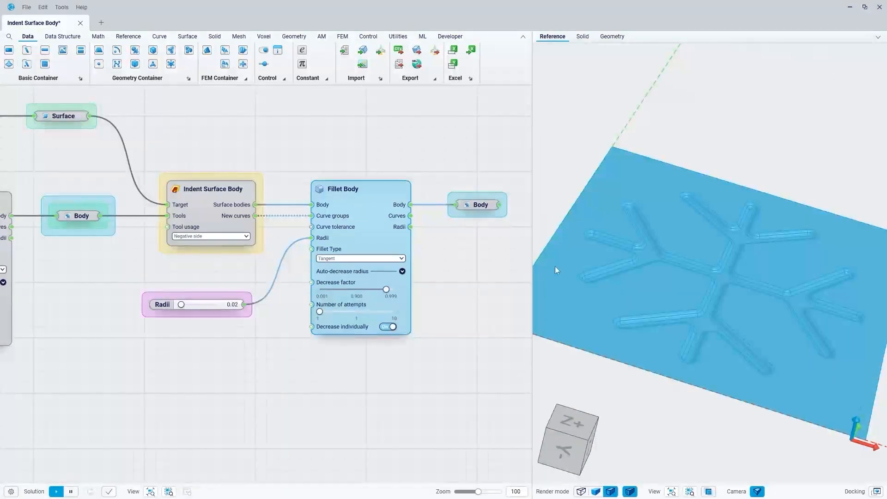
pyautogui.click(218, 235)
pyautogui.click(205, 259)
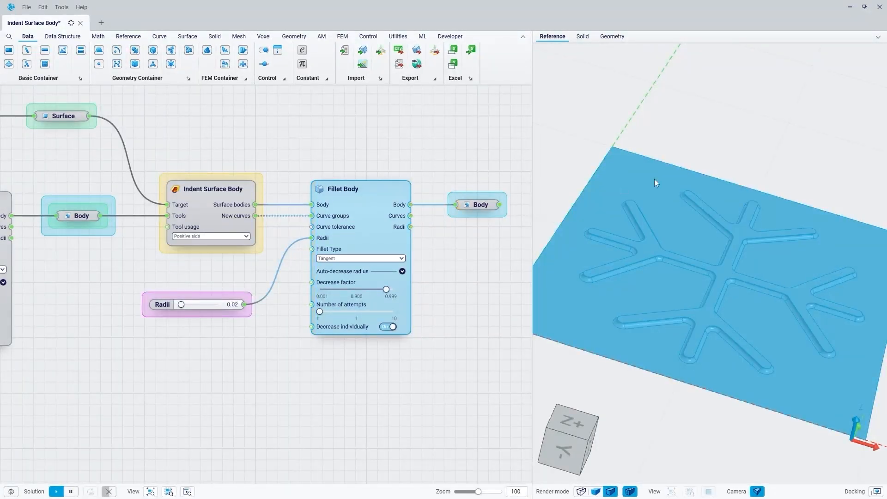
pyautogui.scroll(-2, 661, 148)
pyautogui.click(736, 133)
pyautogui.moveTo(685, 241)
pyautogui.mouseDown(button='middle')
pyautogui.moveTo(703, 160)
pyautogui.moveTo(685, 239)
pyautogui.mouseUp(button='middle')
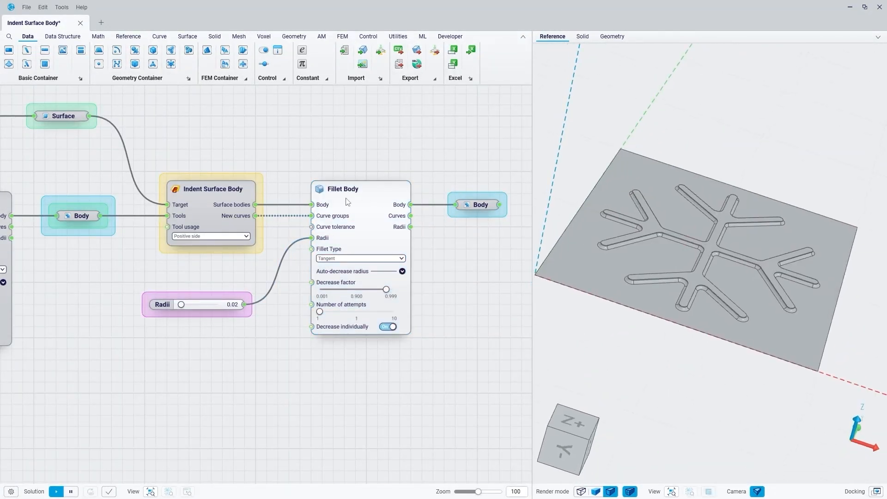
pyautogui.click(348, 202)
pyautogui.scroll(-5, 337, 283)
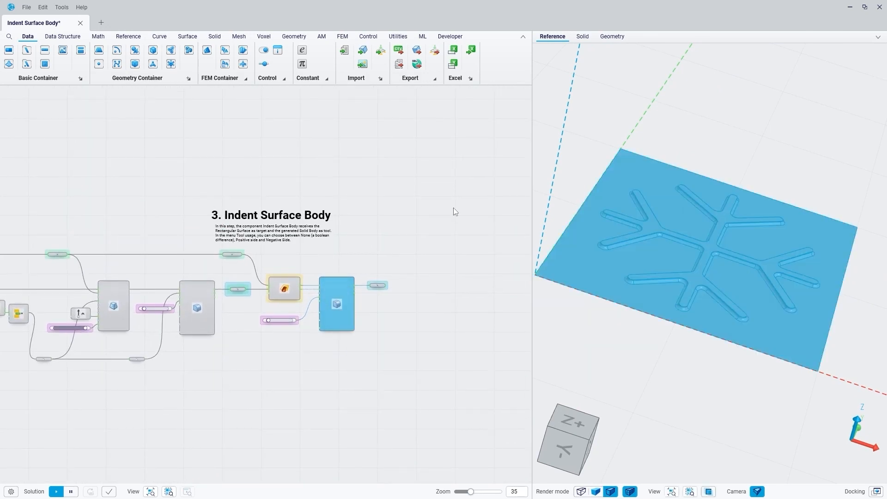
pyautogui.click(456, 192)
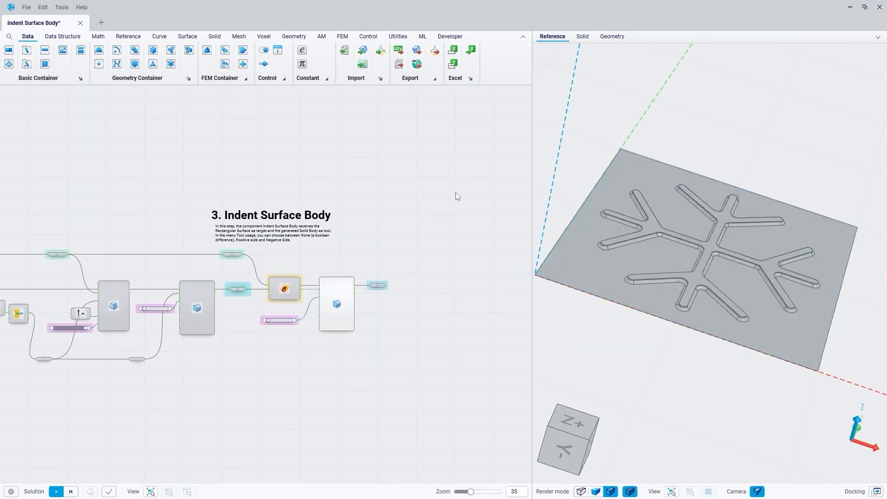